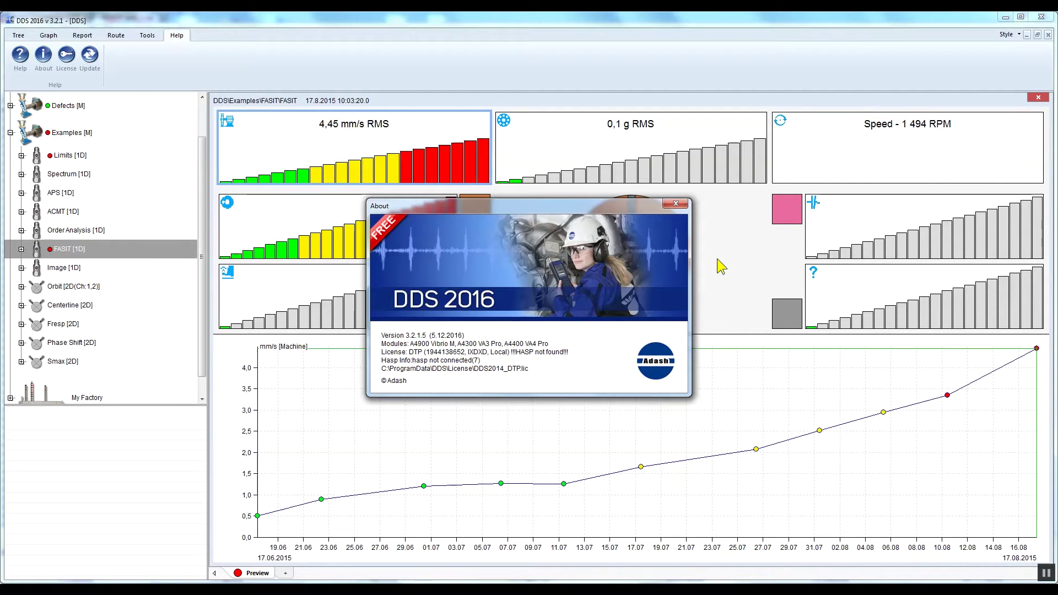
Dismiss the About dialog and switch to the Tree ribbon tab
{"action": "left_click", "coordinate": [682, 204]}
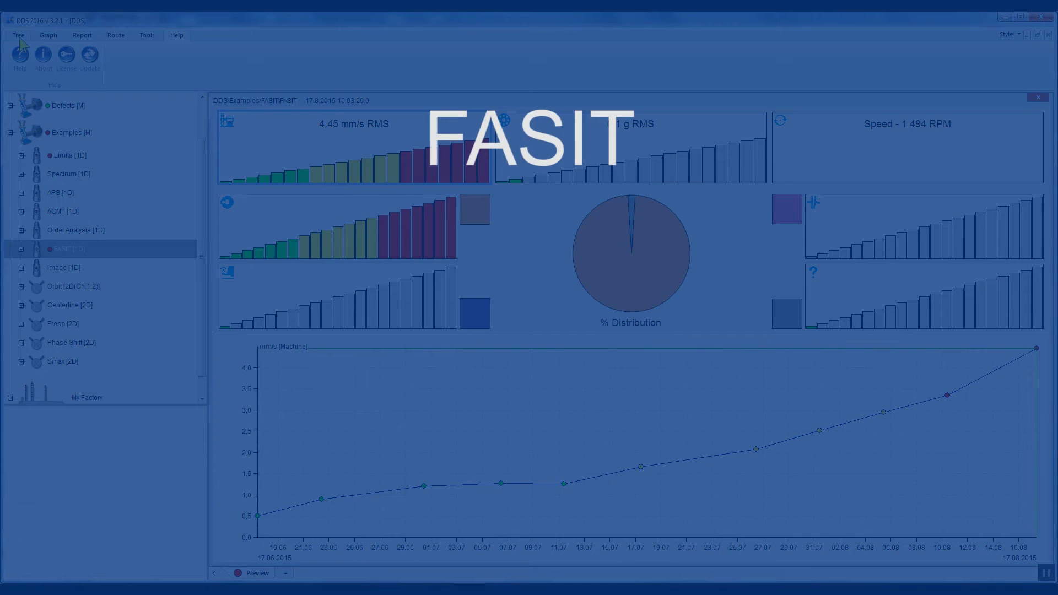
{"action": "left_click", "coordinate": [19, 37]}
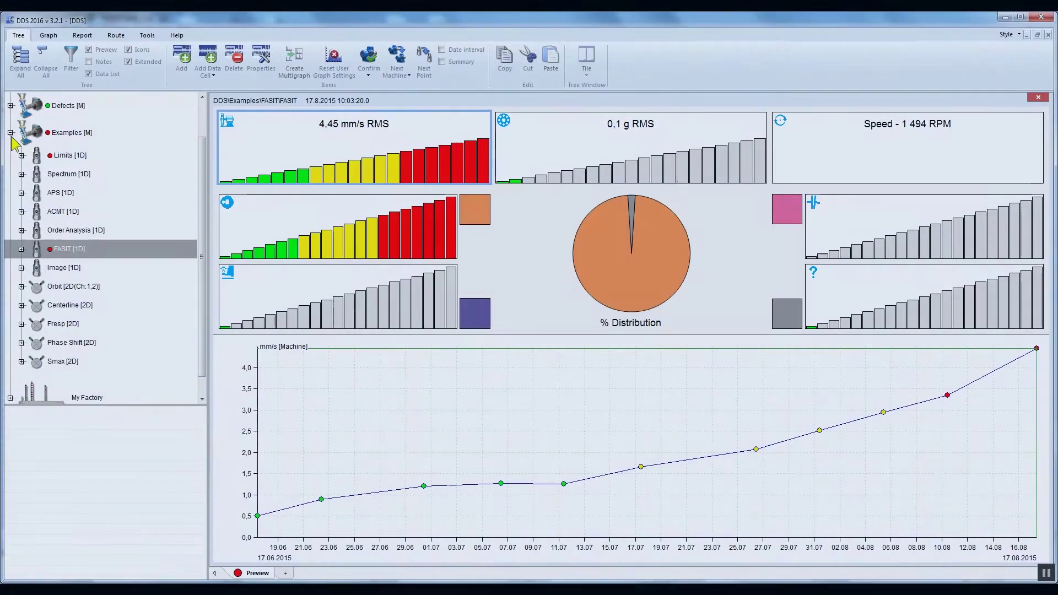
Collapse Examples and expand My Factory > Department > Machine 1 > Bearing 1 in the tree
{"action": "left_click", "coordinate": [10, 132]}
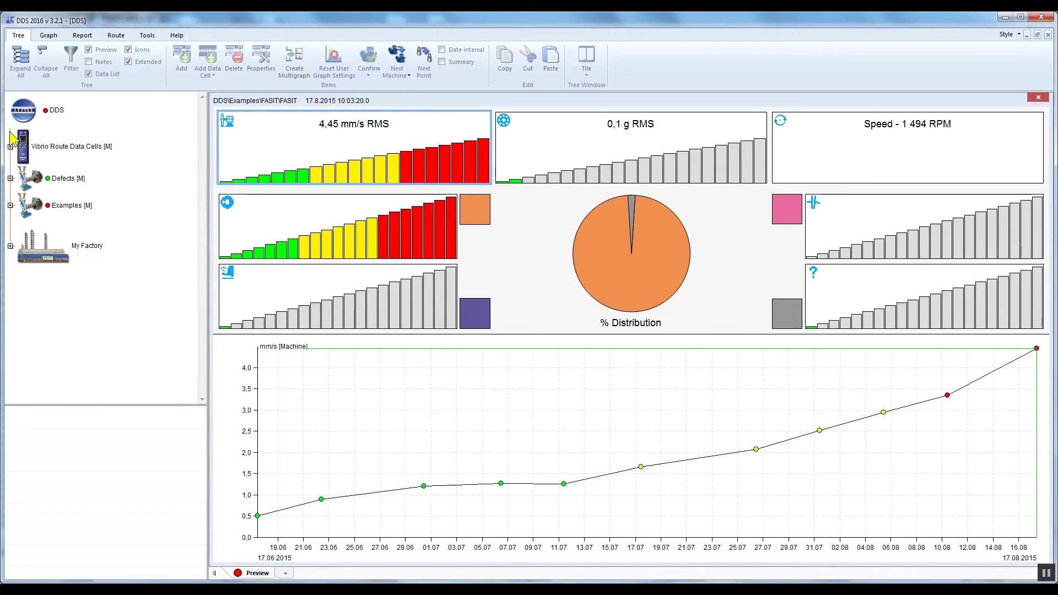
{"action": "left_click", "coordinate": [10, 246]}
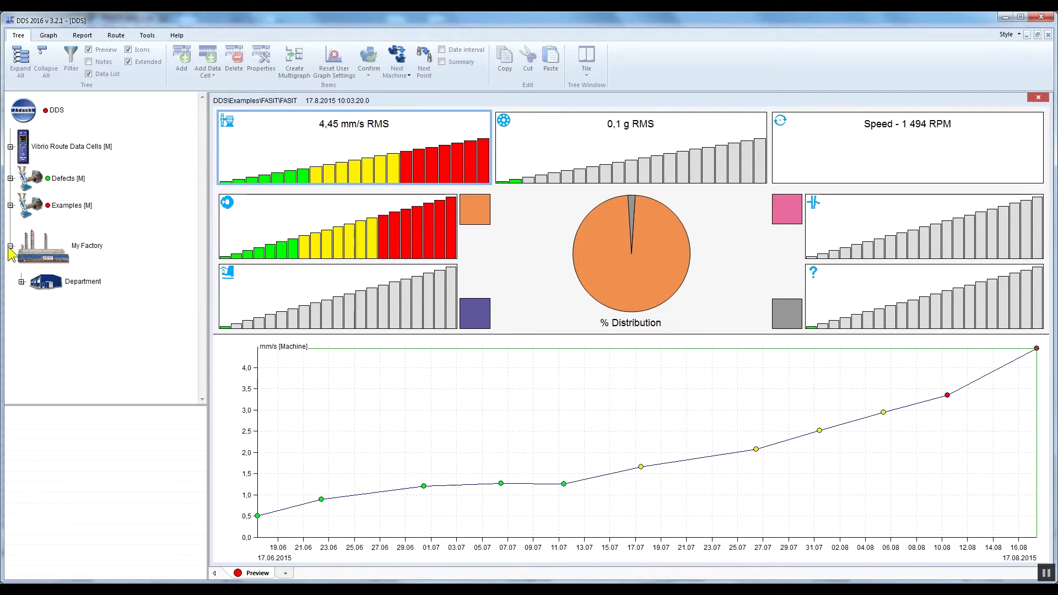
{"action": "left_click", "coordinate": [20, 281]}
{"action": "left_click", "coordinate": [32, 304]}
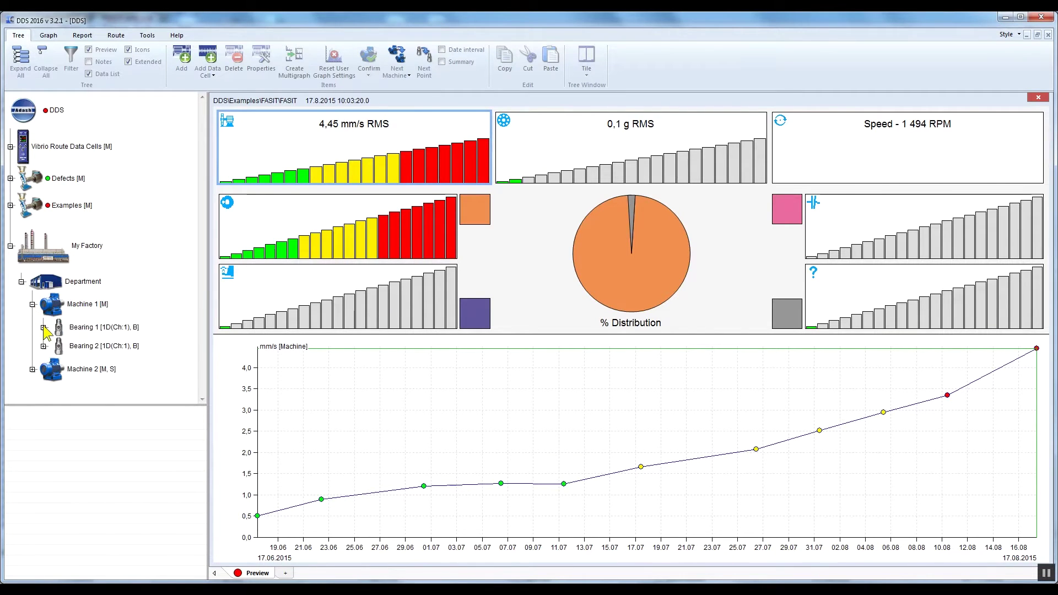
{"action": "left_click", "coordinate": [43, 328]}
{"action": "left_click", "coordinate": [127, 327]}
Add a FASIT data cell named FASIT under Bearing 1
{"action": "right_click", "coordinate": [143, 329]}
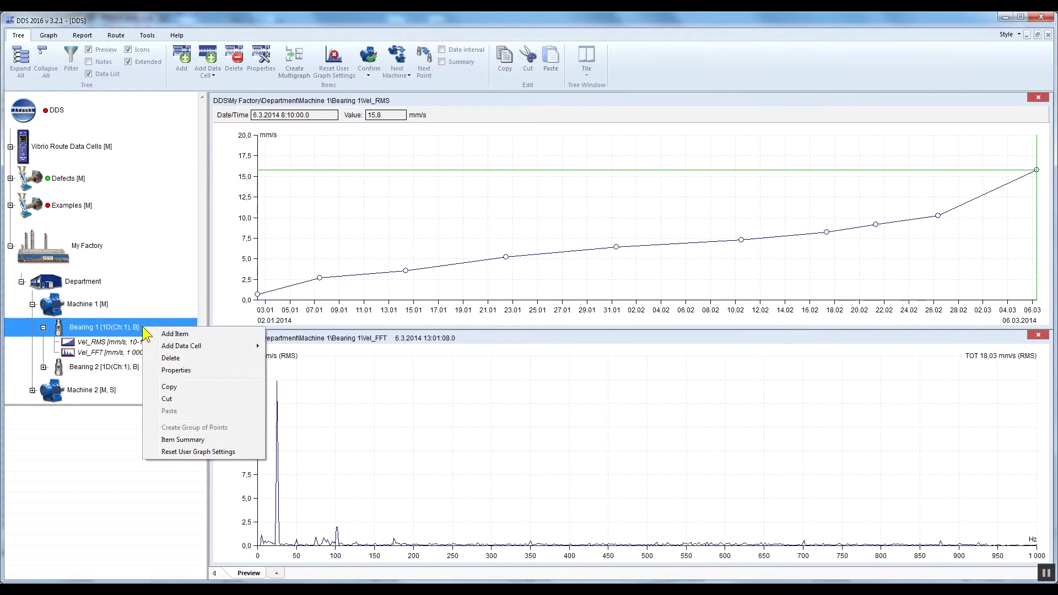
{"action": "mouse_move", "coordinate": [244, 346]}
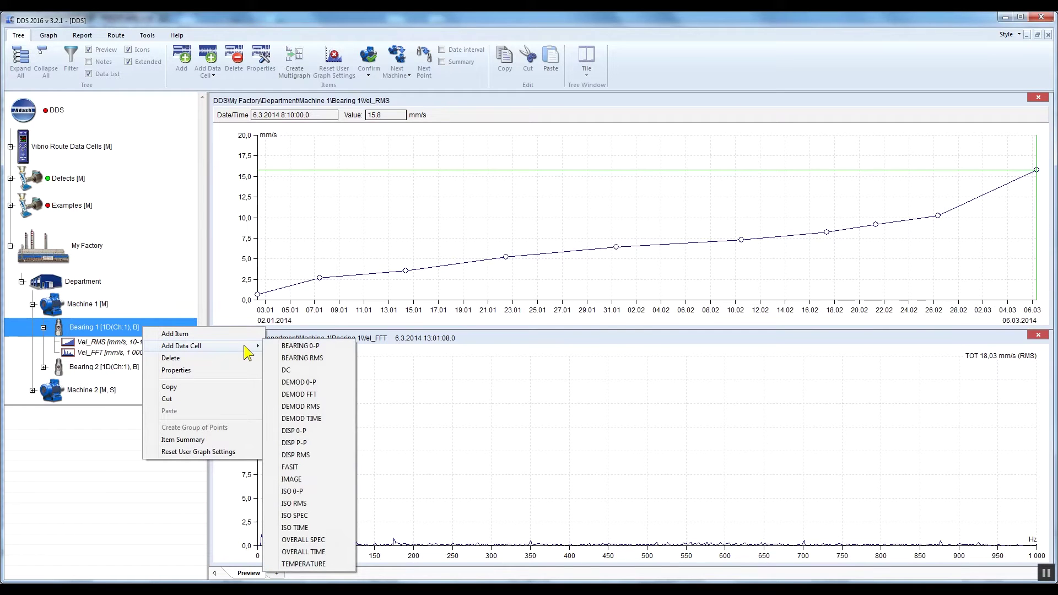
{"action": "left_click", "coordinate": [326, 469]}
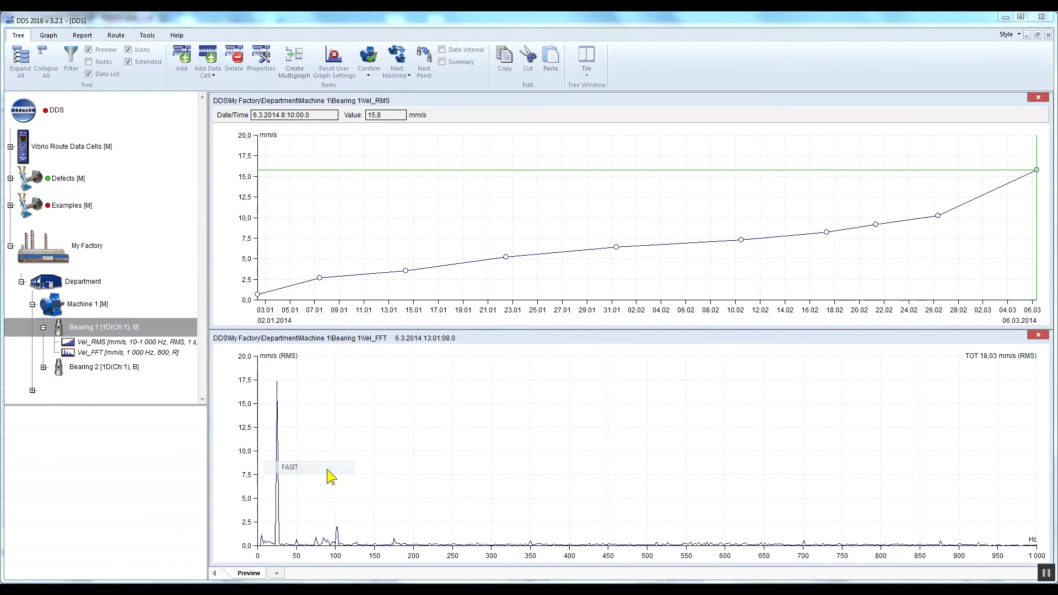
{"action": "left_click", "coordinate": [380, 207]}
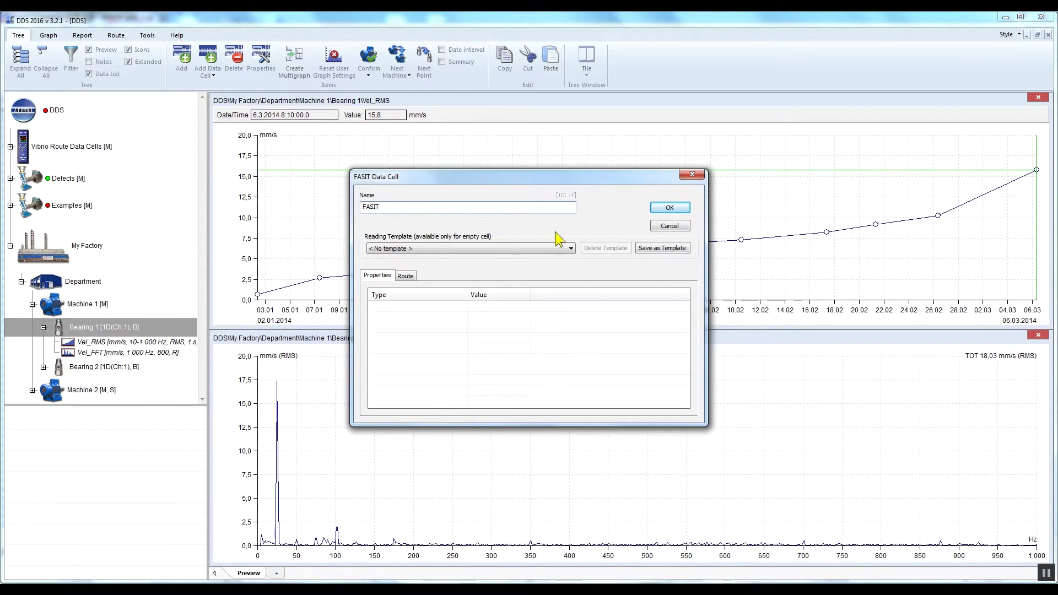
{"action": "left_click", "coordinate": [673, 209]}
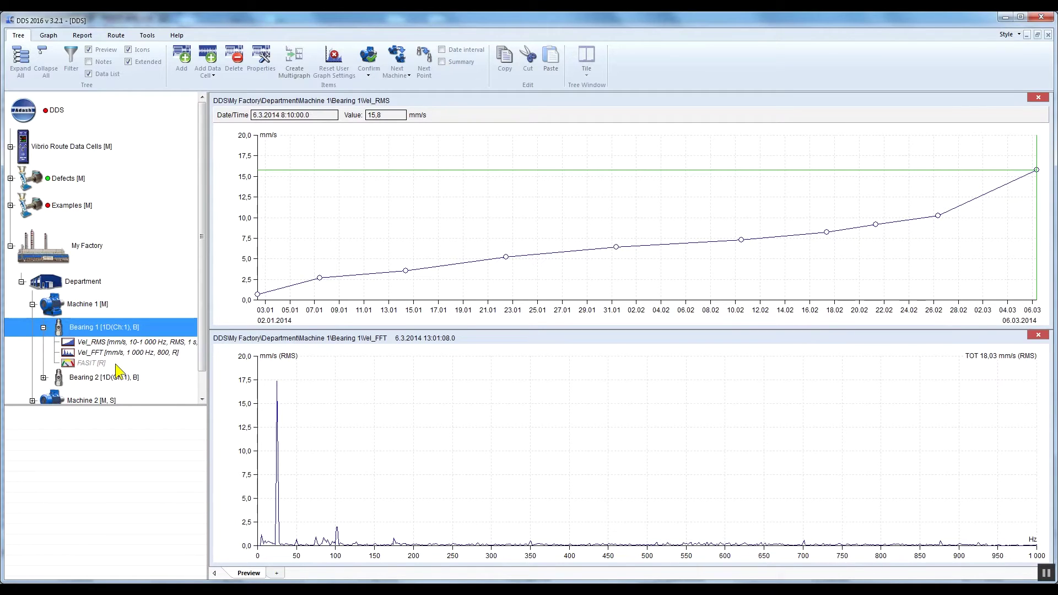
Set Bearing 1's Default Speed to 1500 RPM in its properties, then collapse Bearing 1
{"action": "right_click", "coordinate": [147, 334]}
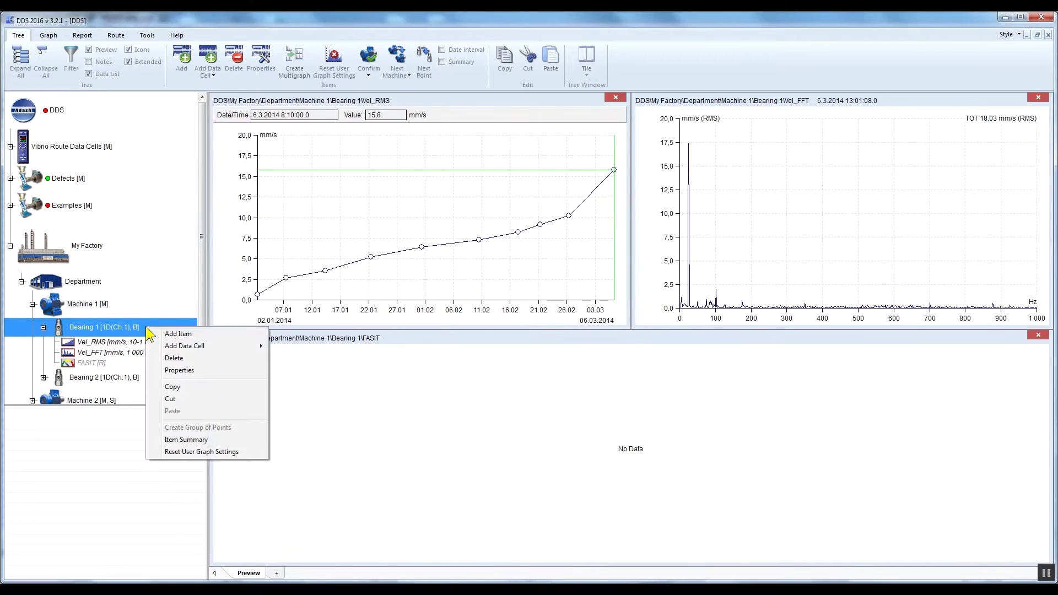
{"action": "left_click", "coordinate": [196, 368]}
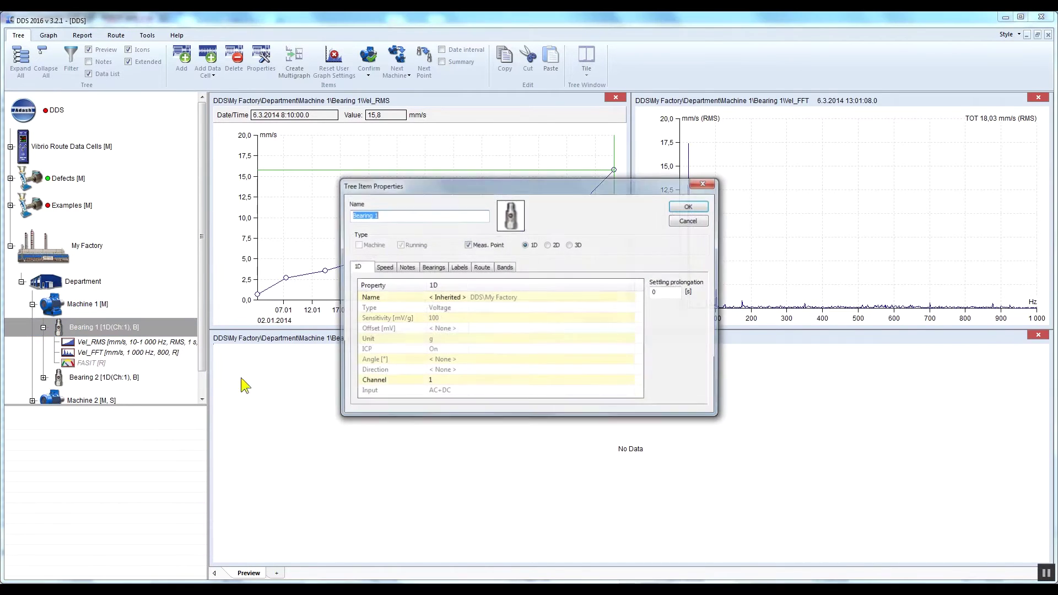
{"action": "left_click", "coordinate": [383, 268]}
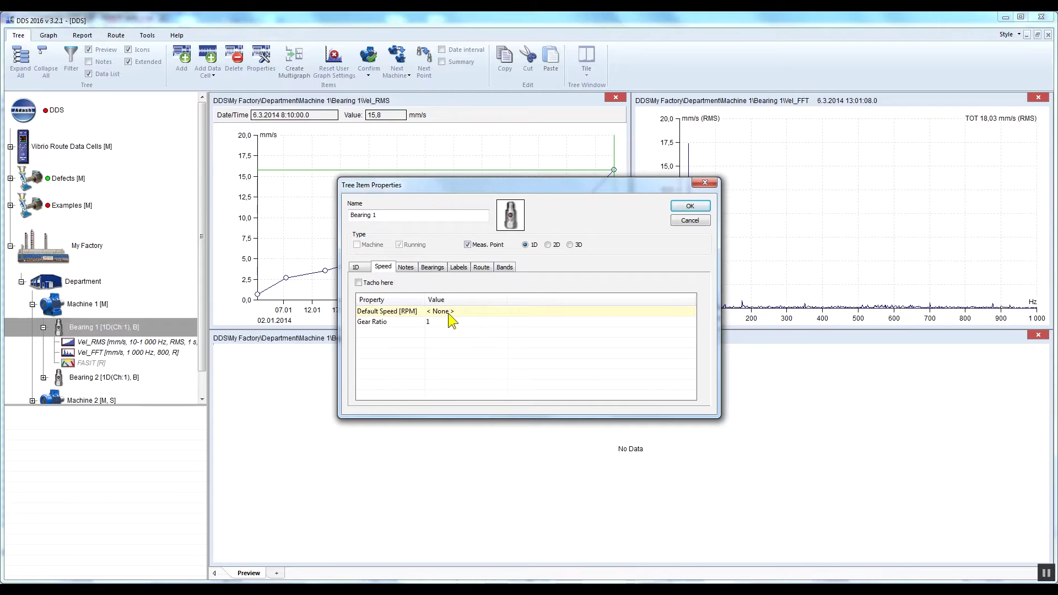
{"action": "left_click", "coordinate": [451, 312]}
{"action": "type", "text": "1500"}
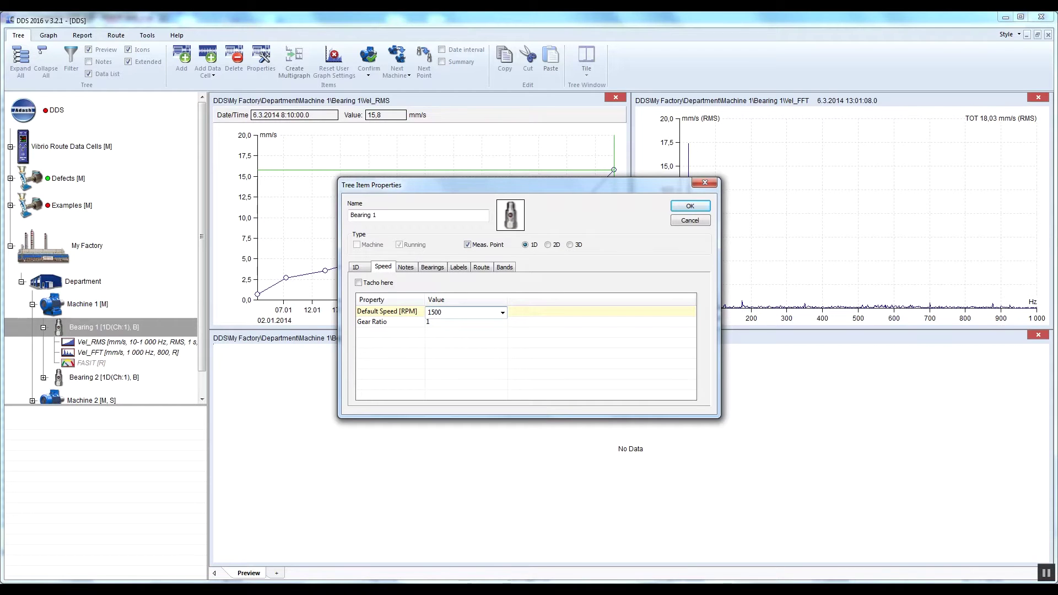
{"action": "left_click", "coordinate": [690, 206]}
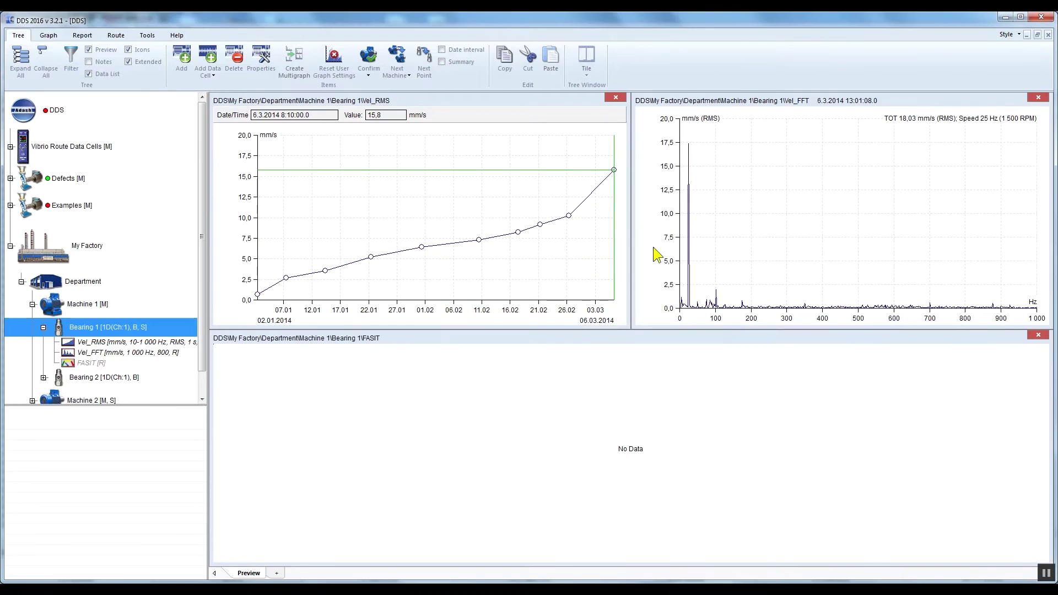
{"action": "left_click", "coordinate": [44, 328]}
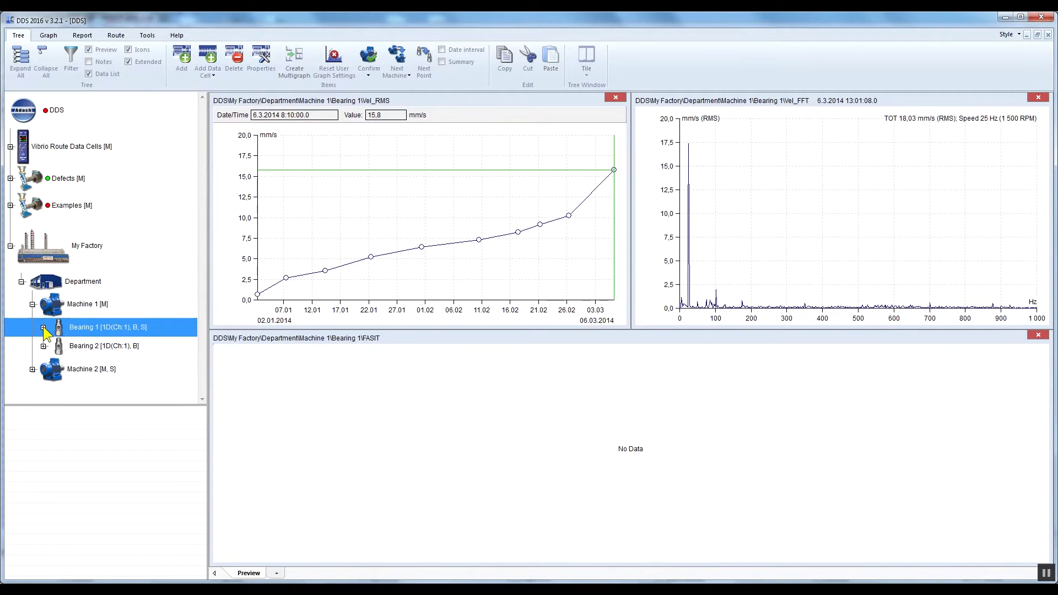
View the Route list, then select FASIT [1D] under Examples in the tree
{"action": "left_click", "coordinate": [115, 35]}
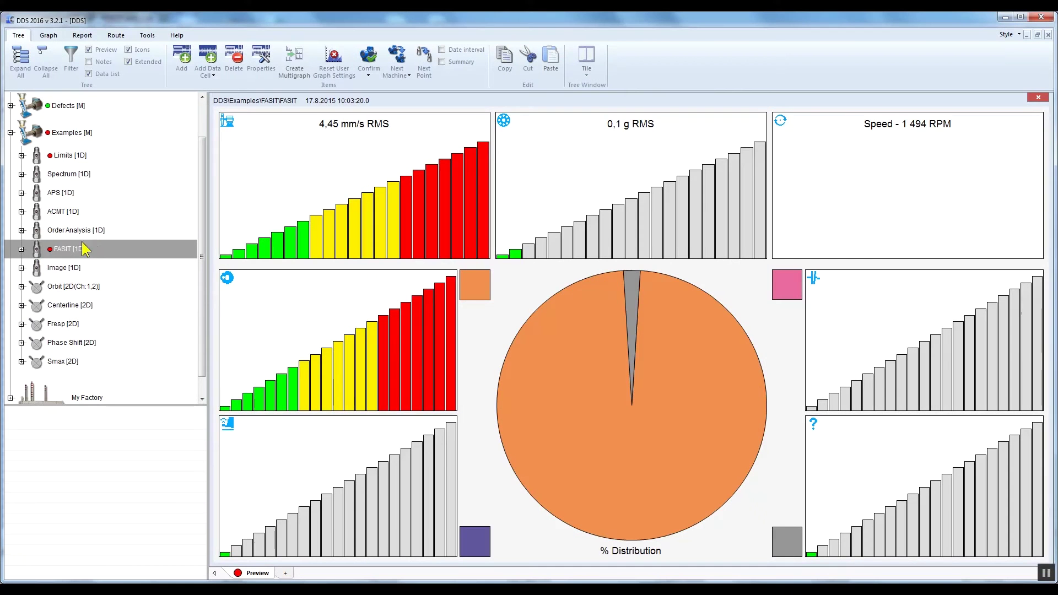
{"action": "left_click", "coordinate": [104, 249]}
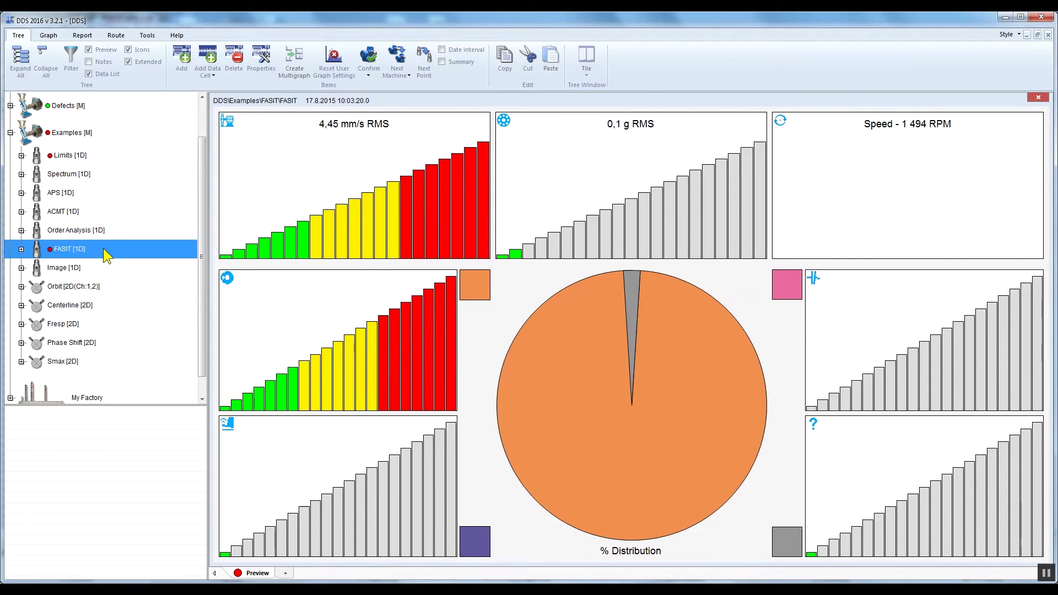
Expand FASIT [1D], select its FASIT [R] data cell and focus the chart window
{"action": "left_click", "coordinate": [22, 250]}
{"action": "left_click", "coordinate": [80, 264]}
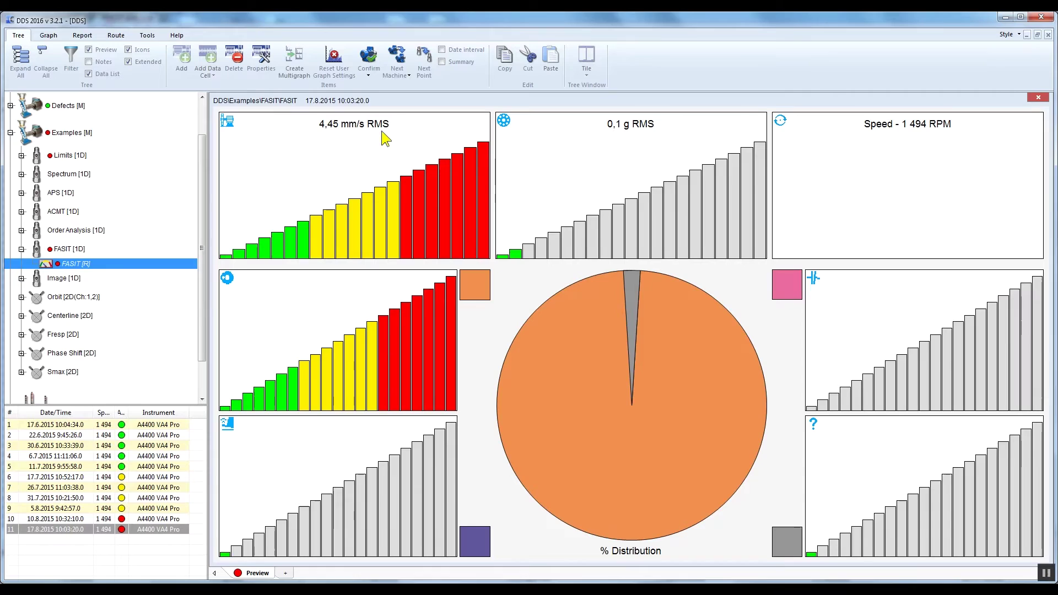
{"action": "left_click", "coordinate": [403, 139]}
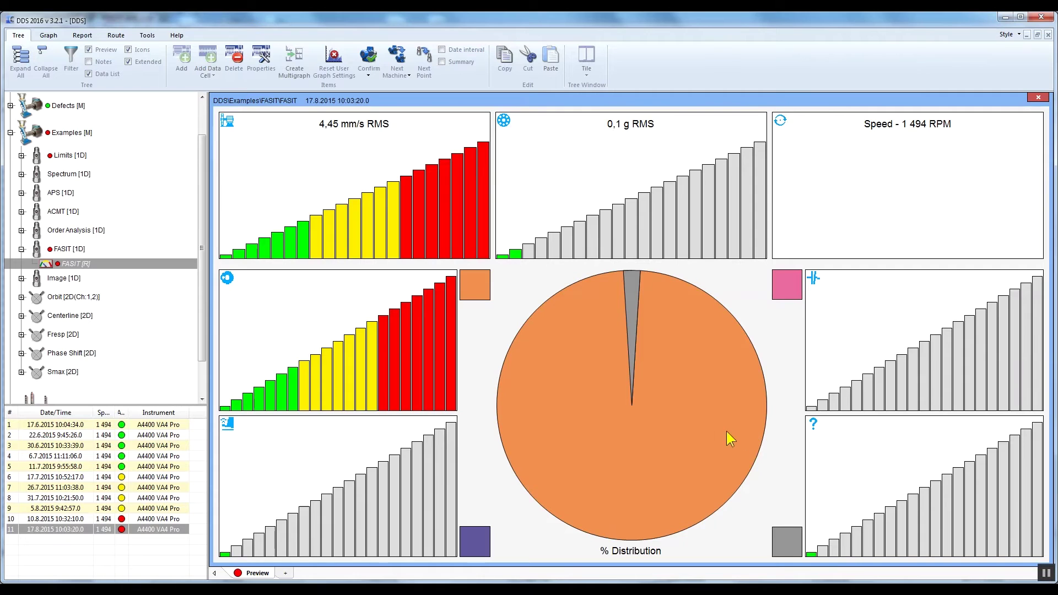
Browse the Graph ribbon's graph type choices without changing anything
{"action": "left_click", "coordinate": [50, 36]}
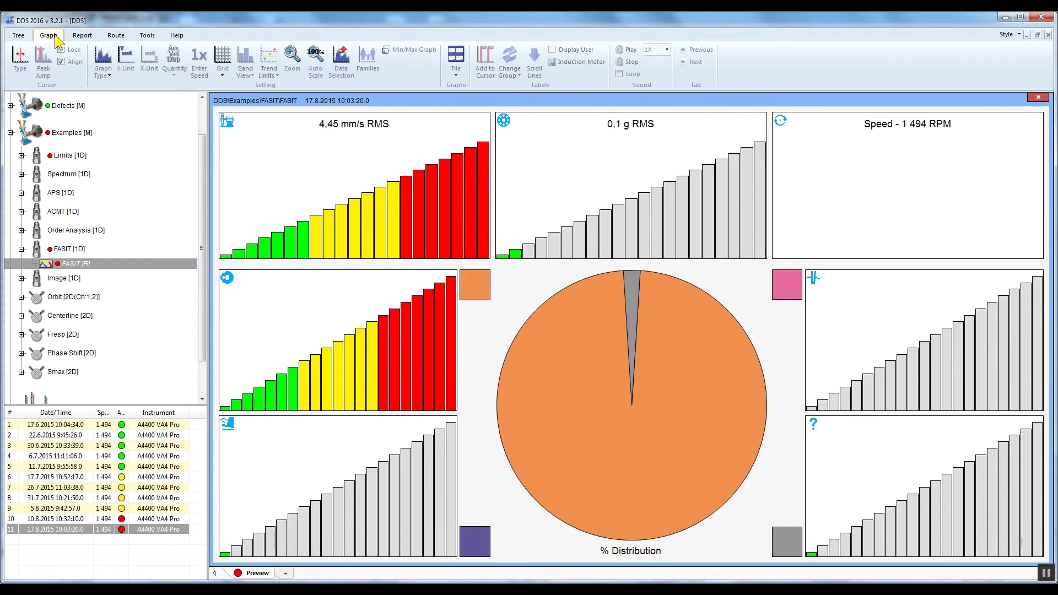
{"action": "left_click", "coordinate": [112, 70]}
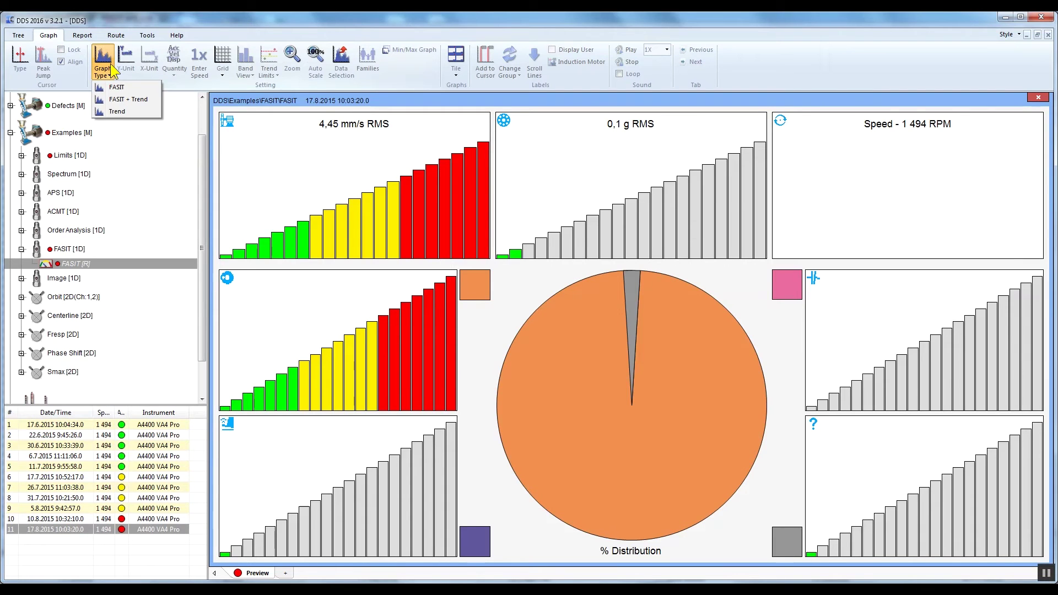
{"action": "left_click", "coordinate": [112, 69]}
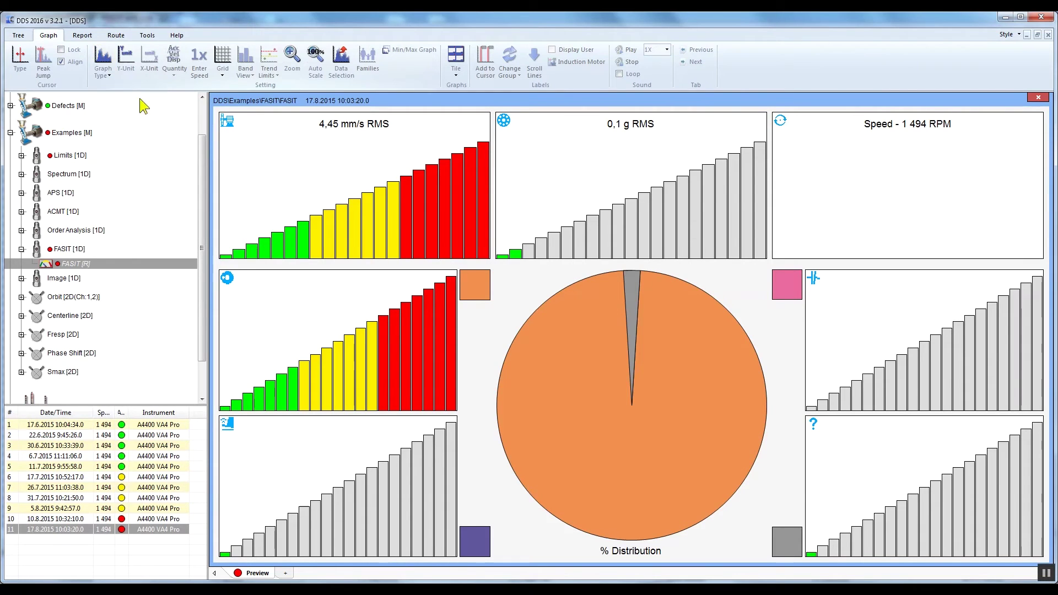
Switch the chart to FASIT + Trend and trend the Unbalance percentage
{"action": "right_click", "coordinate": [263, 148]}
{"action": "mouse_move", "coordinate": [320, 156]}
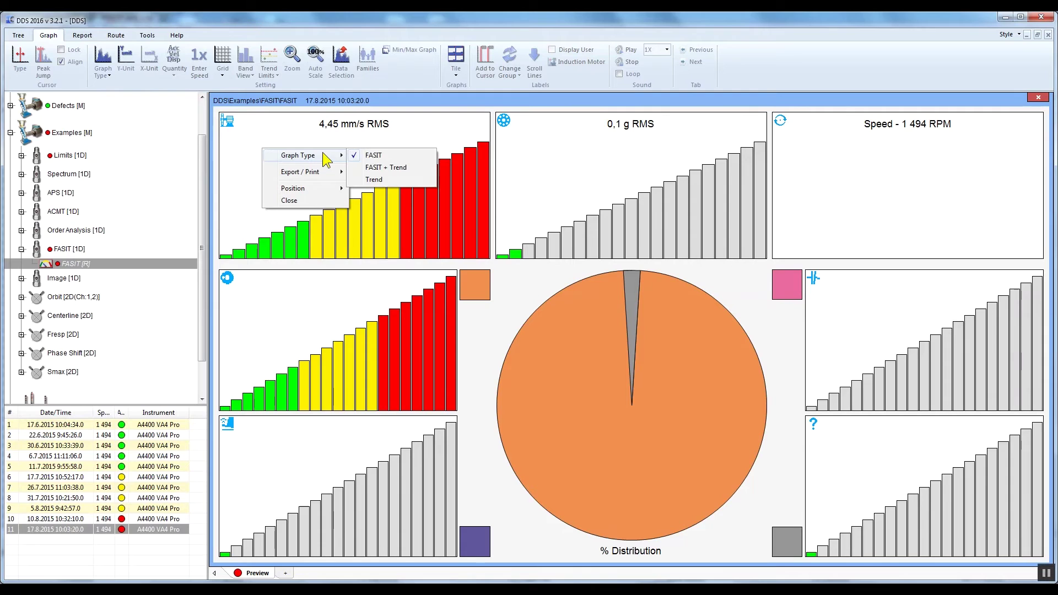
{"action": "left_click", "coordinate": [424, 169]}
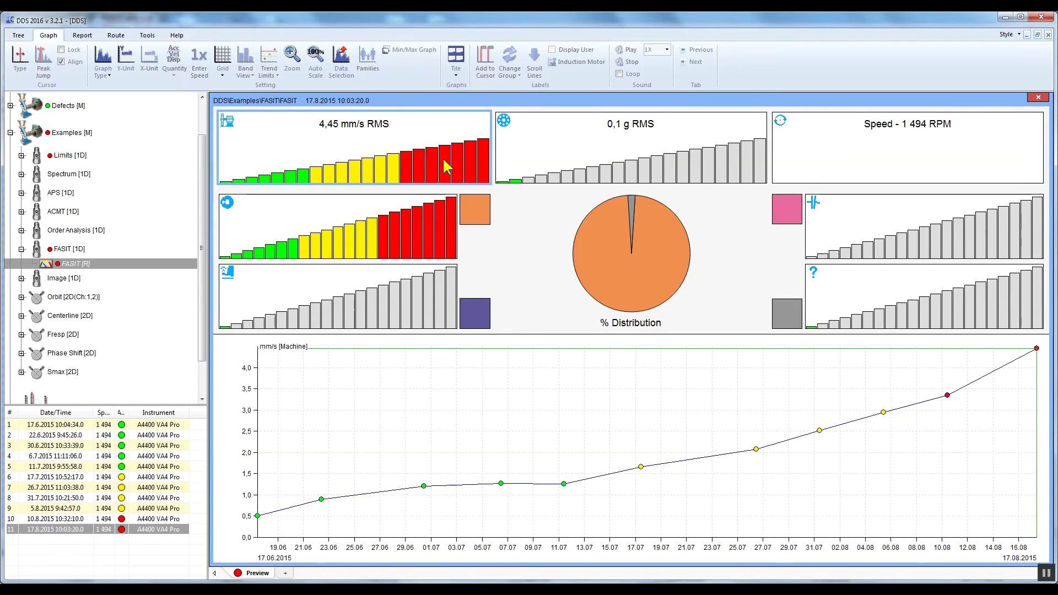
{"action": "left_click", "coordinate": [440, 229]}
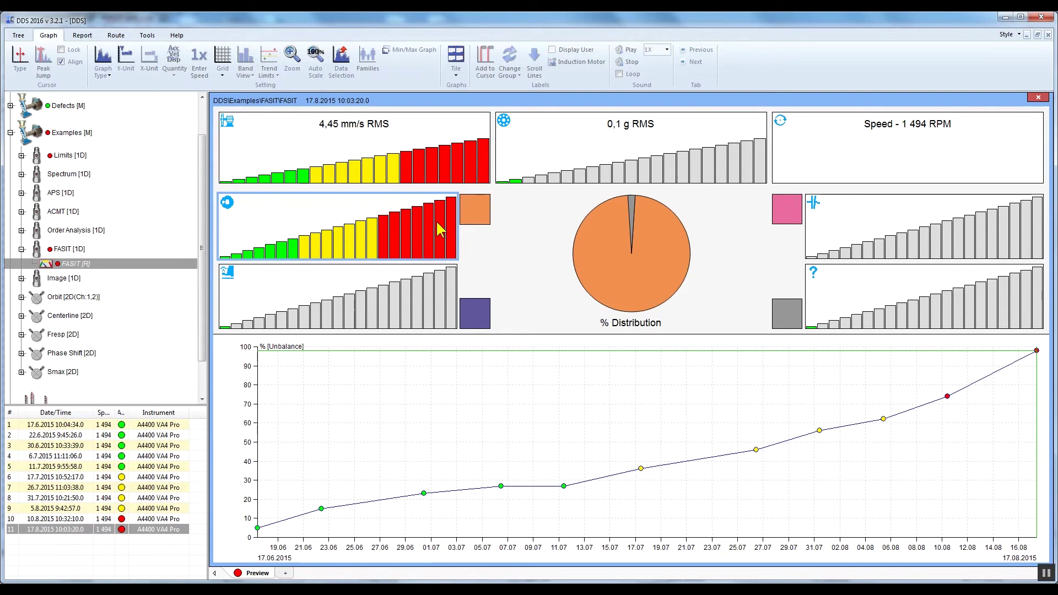
{"action": "left_click", "coordinate": [390, 312]}
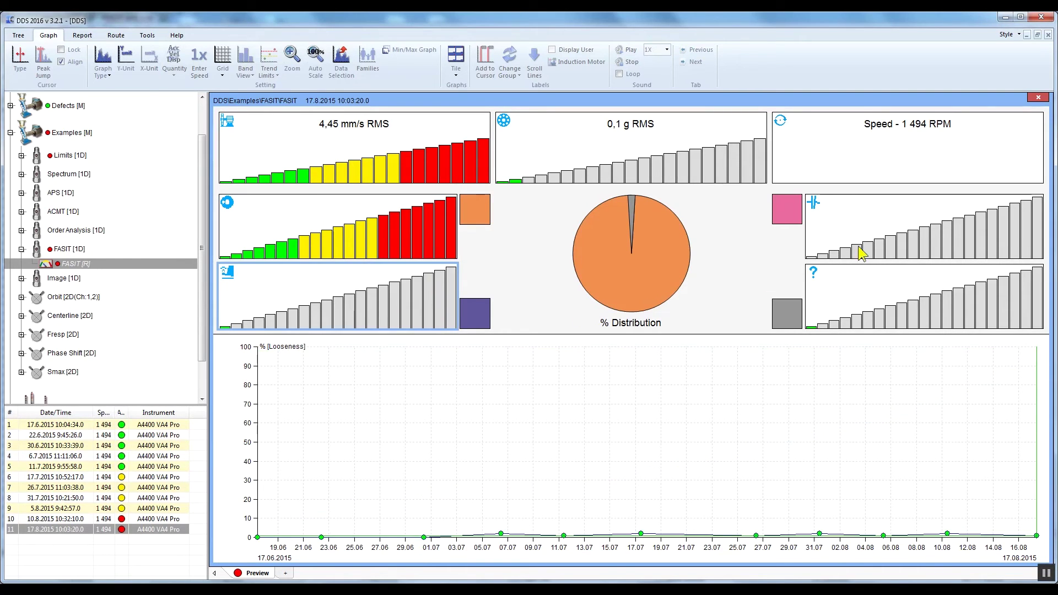
{"action": "left_click", "coordinate": [912, 227]}
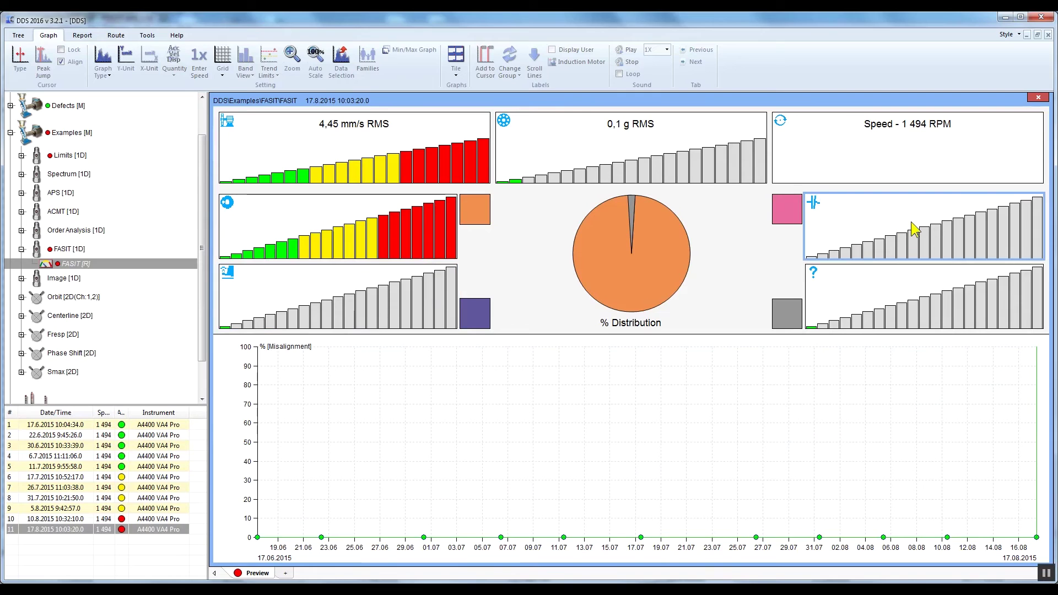
{"action": "left_click", "coordinate": [920, 302]}
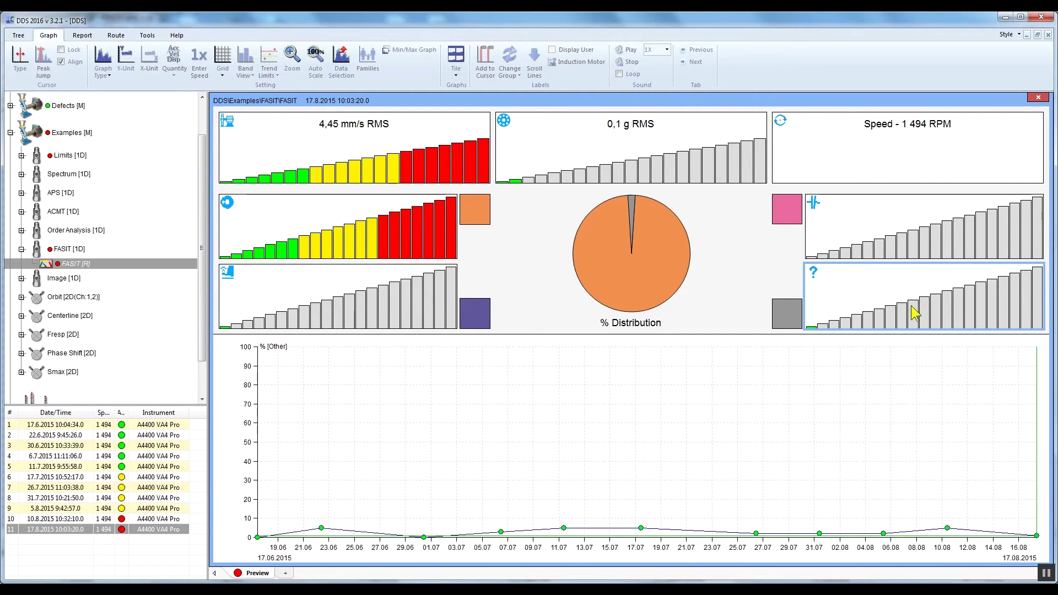
{"action": "left_click", "coordinate": [427, 249]}
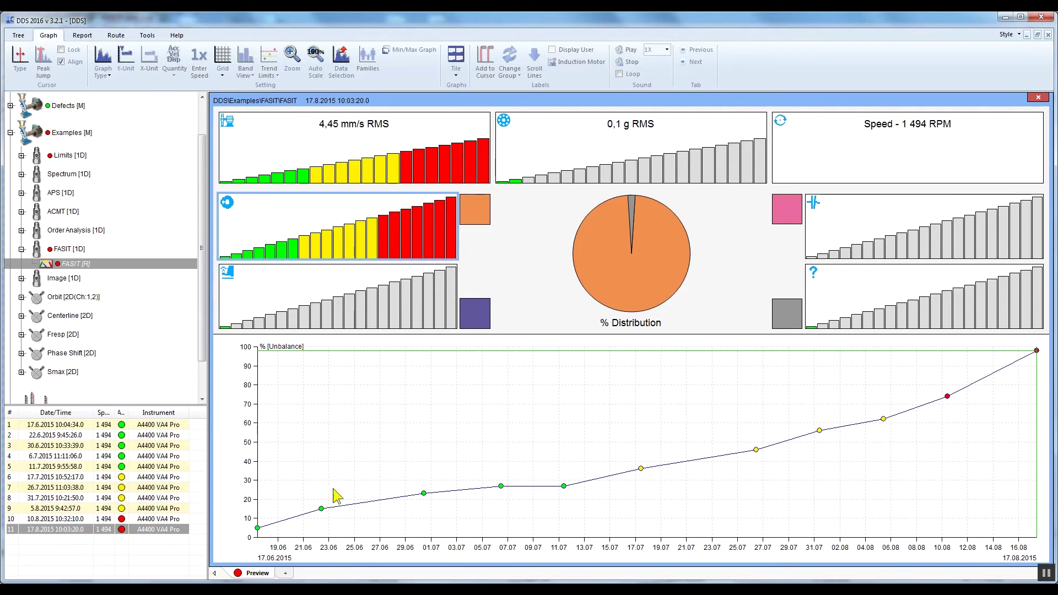
{"action": "left_click", "coordinate": [259, 528]}
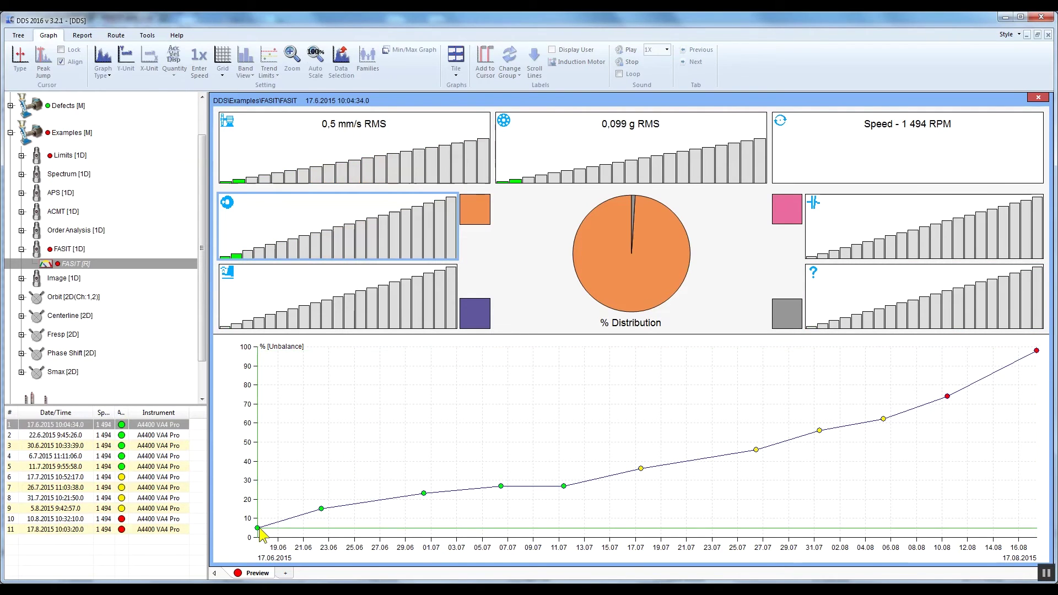
{"action": "left_click", "coordinate": [323, 510]}
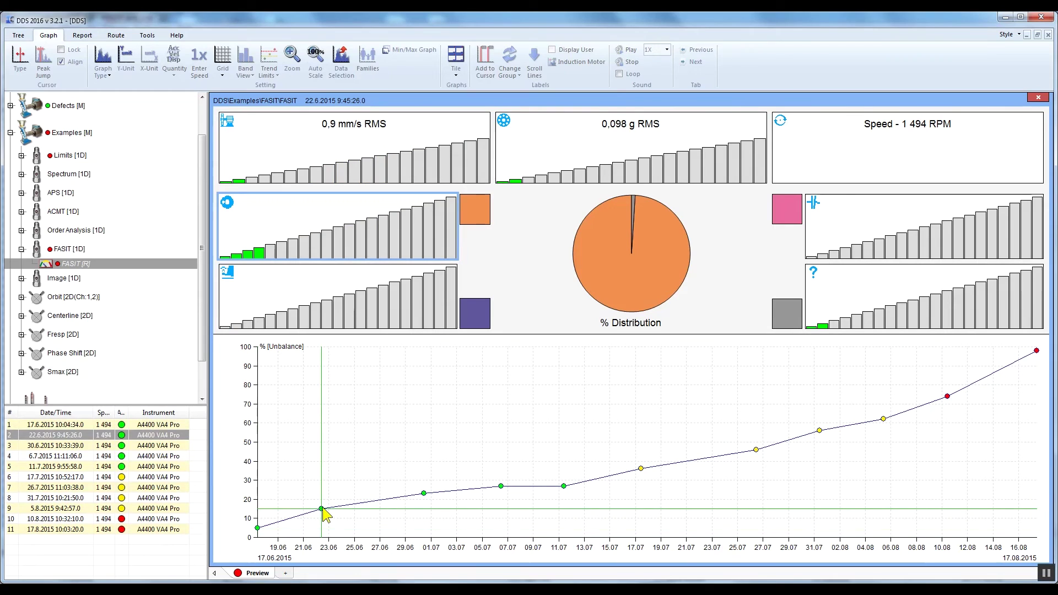
{"action": "left_click", "coordinate": [424, 493]}
{"action": "left_click", "coordinate": [500, 487]}
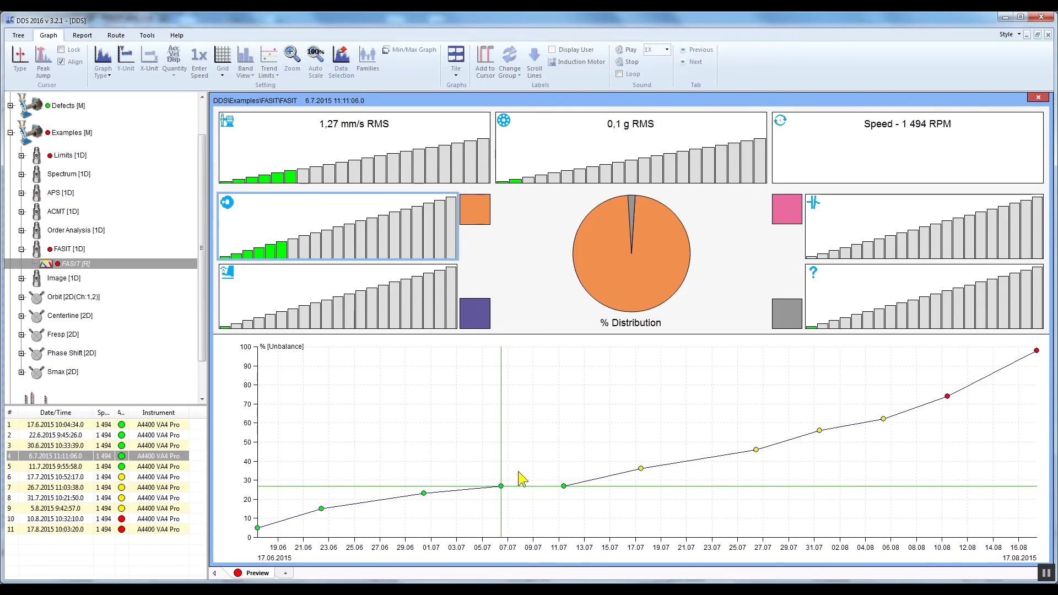
{"action": "key", "text": "Right"}
{"action": "key", "text": "Right"}
{"action": "key", "text": "Right"}
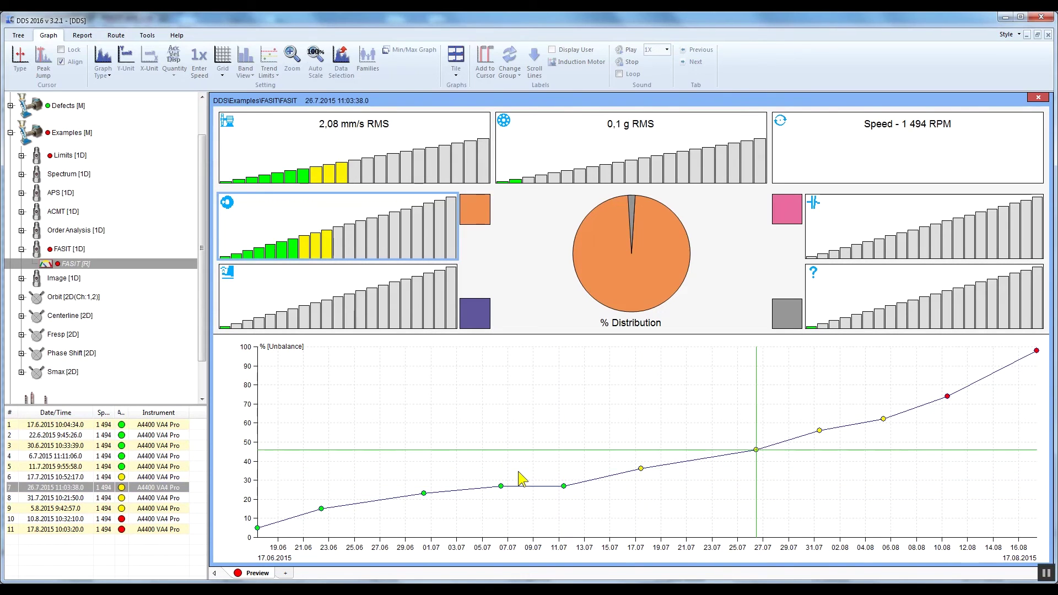
{"action": "key", "text": "Right"}
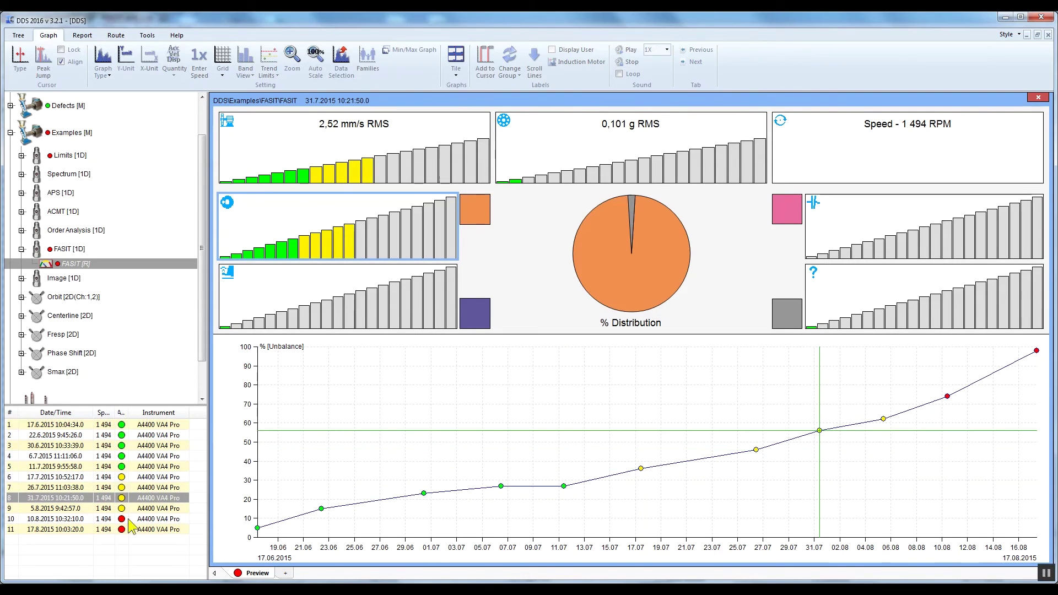
{"action": "key", "text": "Right"}
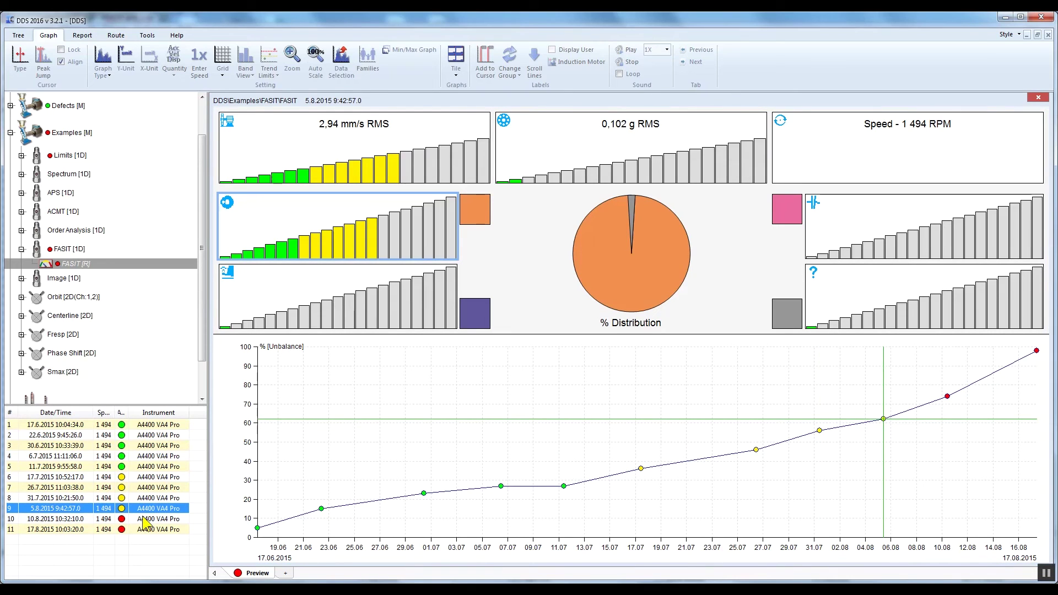
{"action": "left_click", "coordinate": [143, 519]}
{"action": "left_click", "coordinate": [149, 528]}
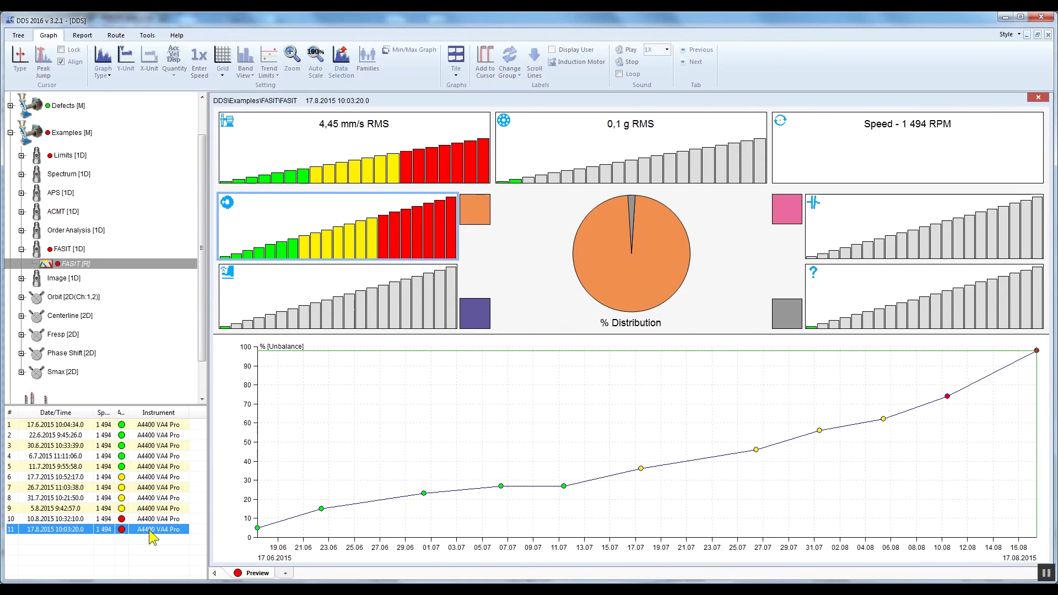
Change the graph type to Trend, showing all measured quantities over time
{"action": "right_click", "coordinate": [335, 386]}
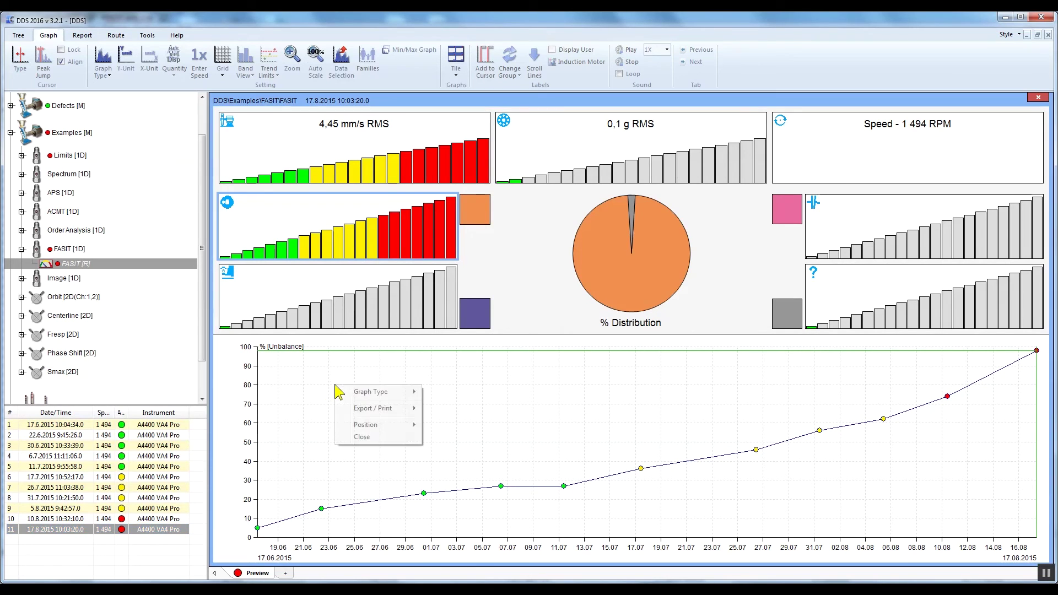
{"action": "mouse_move", "coordinate": [401, 395]}
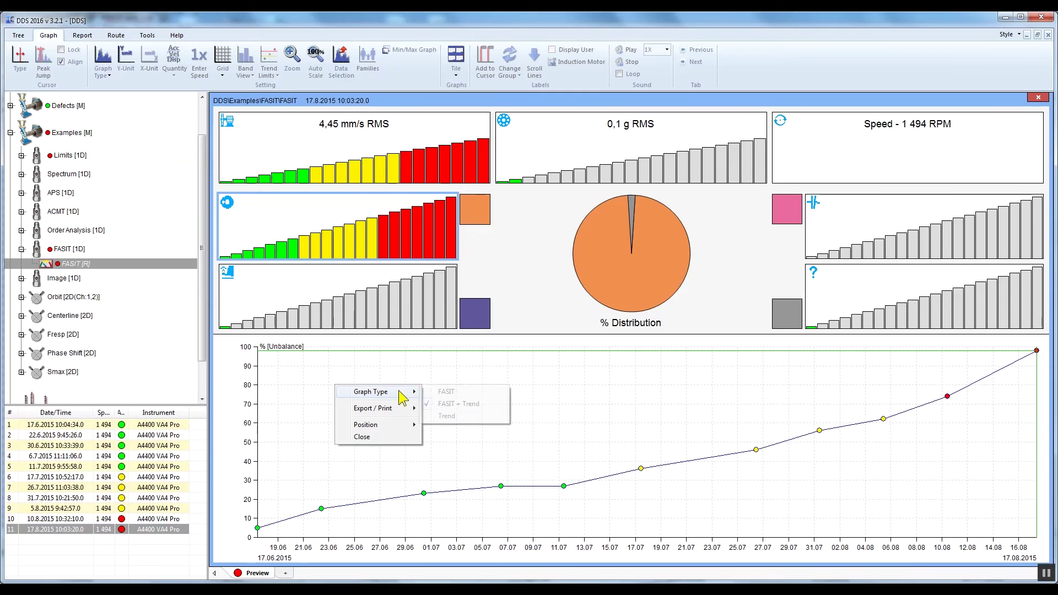
{"action": "left_click", "coordinate": [476, 417]}
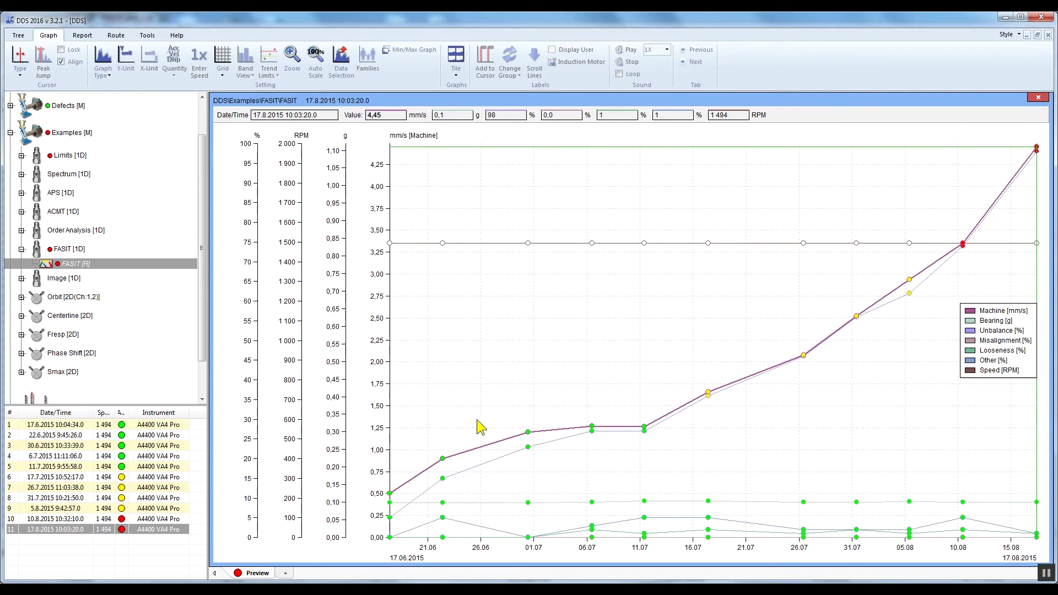
Cycle the main axis through g, Unbalance %, mm/s and Misalignment %, ending on Unbalance %
{"action": "left_click", "coordinate": [316, 159]}
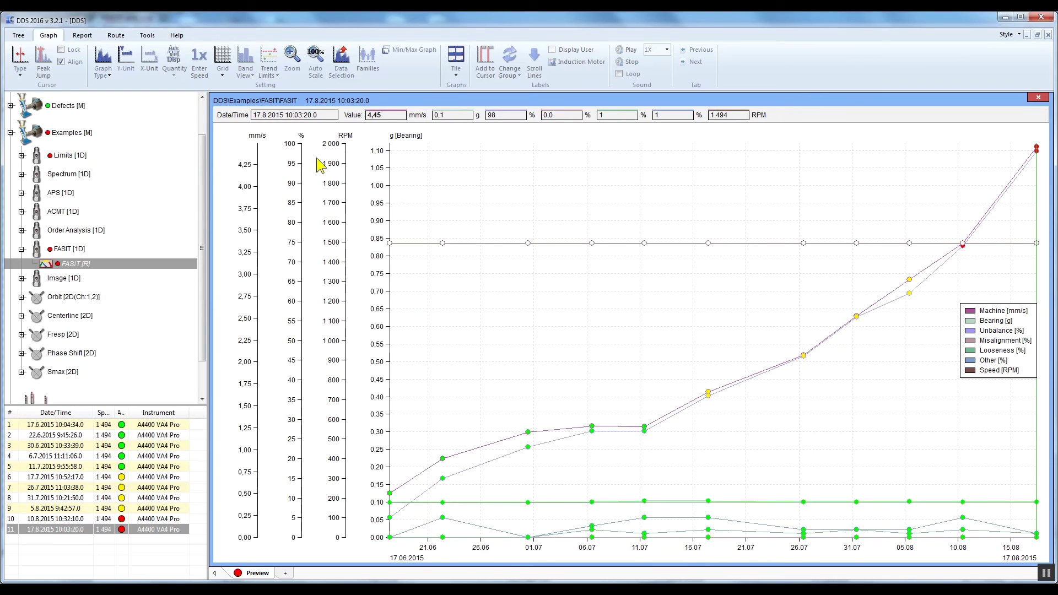
{"action": "left_click", "coordinate": [290, 180]}
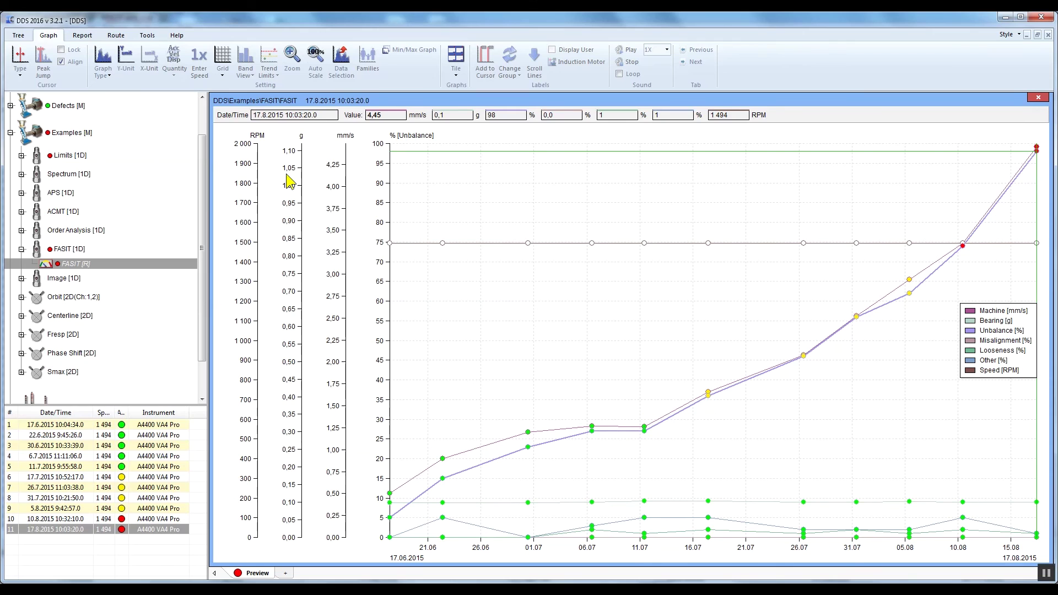
{"action": "left_click", "coordinate": [321, 190]}
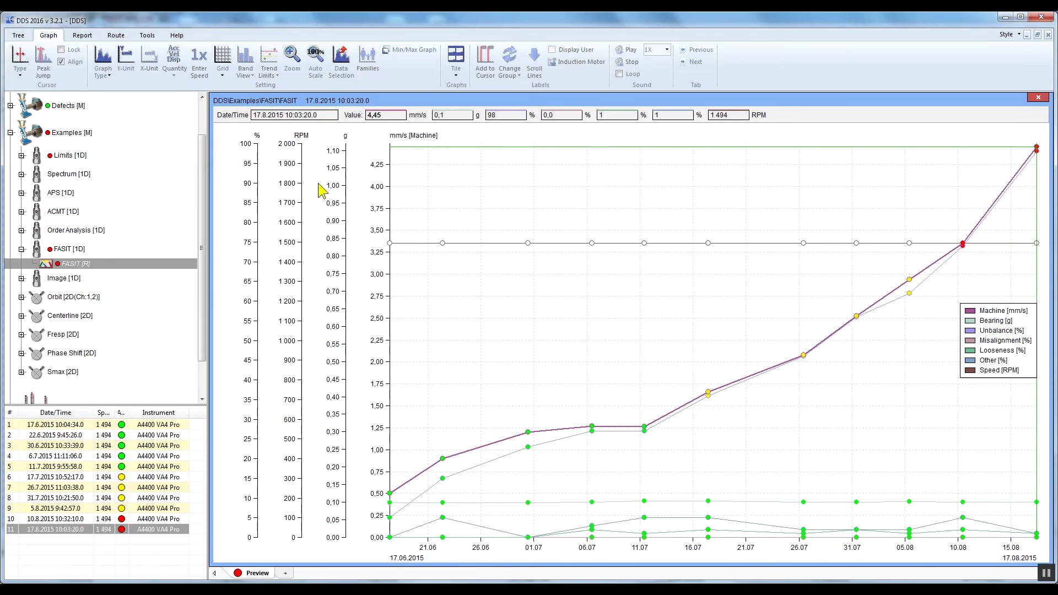
{"action": "left_click", "coordinate": [321, 189]}
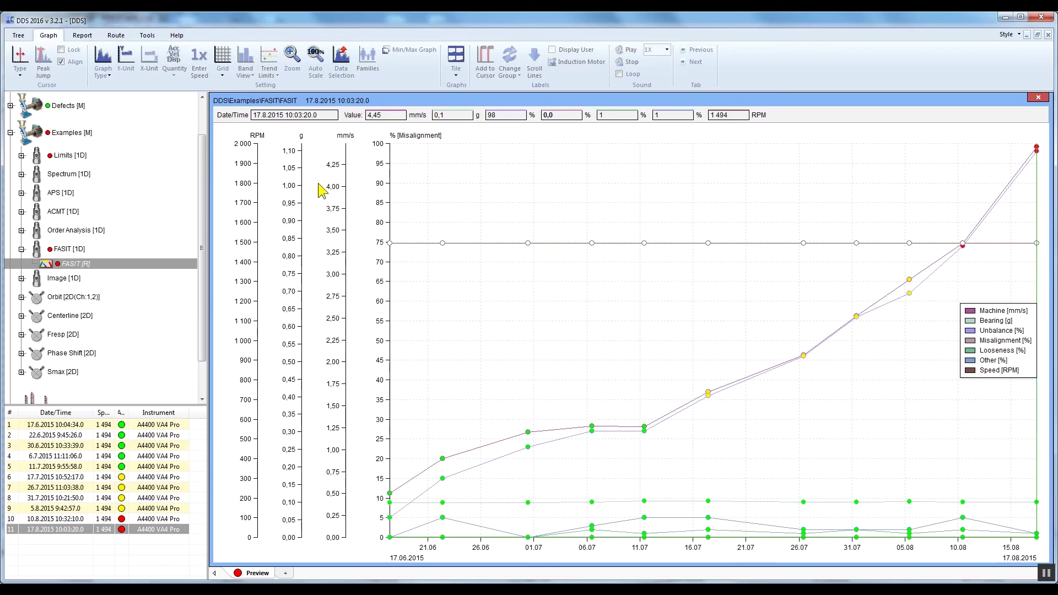
{"action": "left_click", "coordinate": [320, 190]}
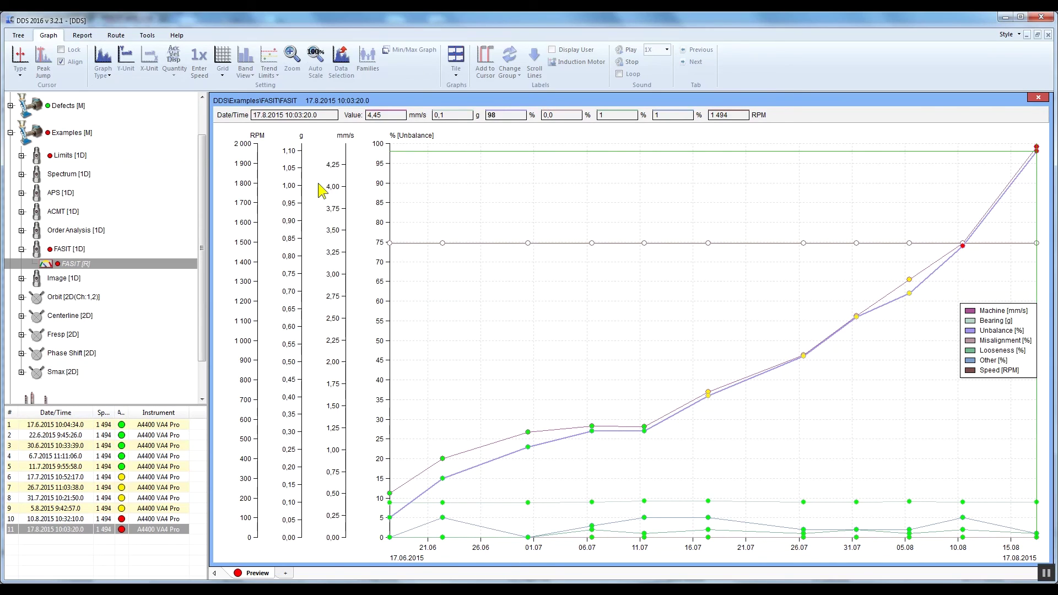
Switch the graph type back to FASIT and bring up the pie chart's Export / Print menu
{"action": "right_click", "coordinate": [429, 202]}
{"action": "mouse_move", "coordinate": [477, 249]}
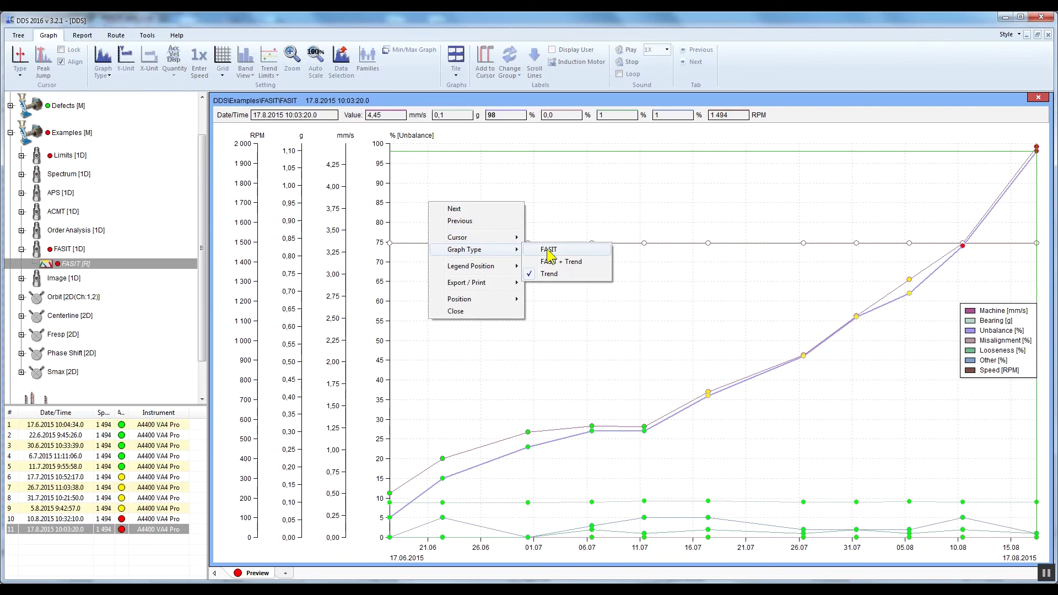
{"action": "left_click", "coordinate": [548, 249]}
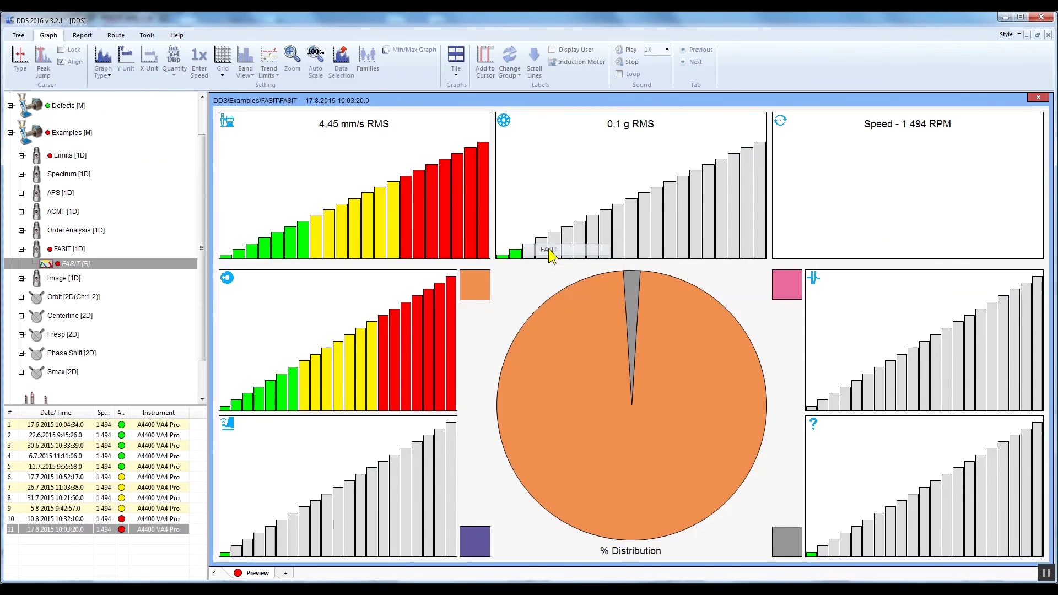
{"action": "right_click", "coordinate": [523, 279]}
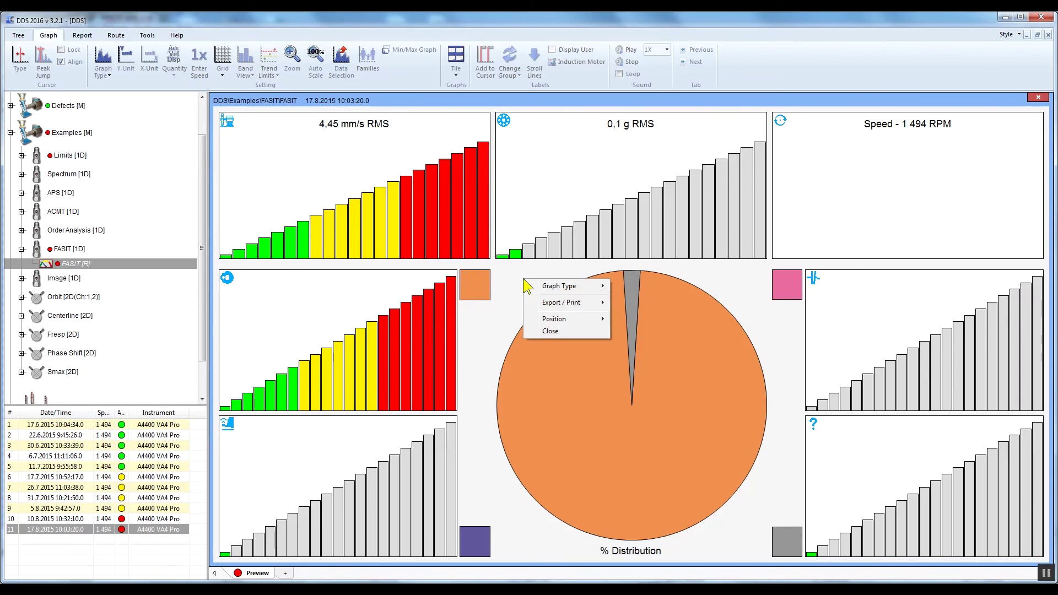
{"action": "mouse_move", "coordinate": [592, 303]}
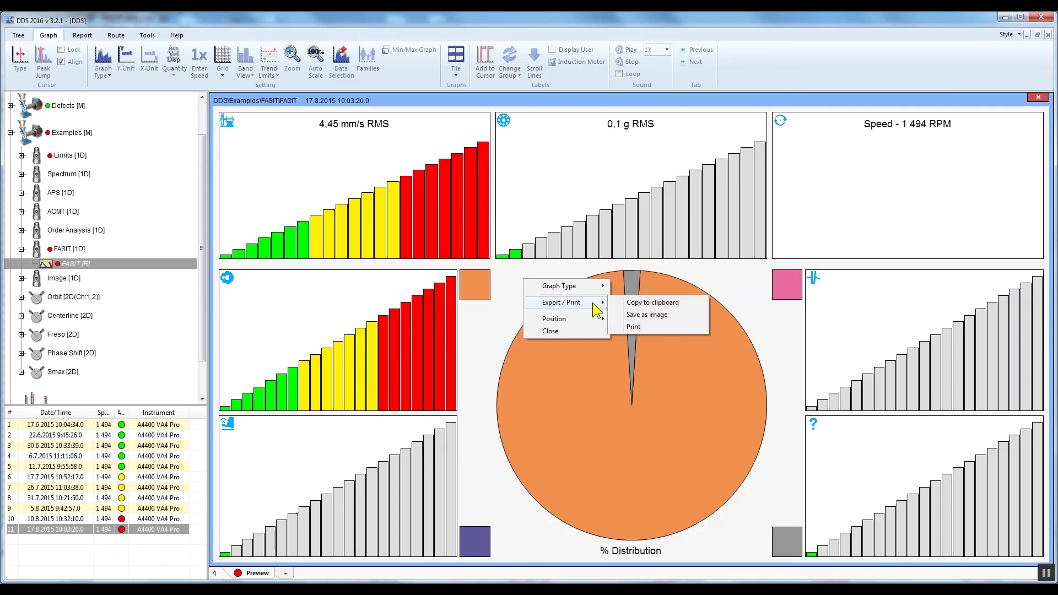
Choose Print for the FASIT dashboard, then cancel the Tisk dialog with Storno
{"action": "left_click", "coordinate": [669, 328]}
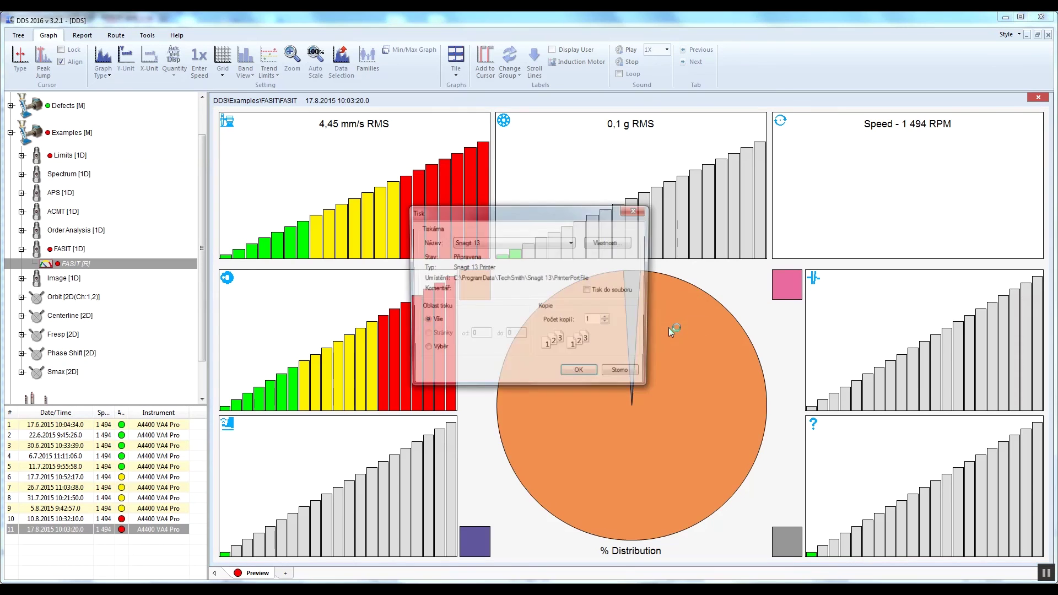
{"action": "left_click", "coordinate": [616, 373]}
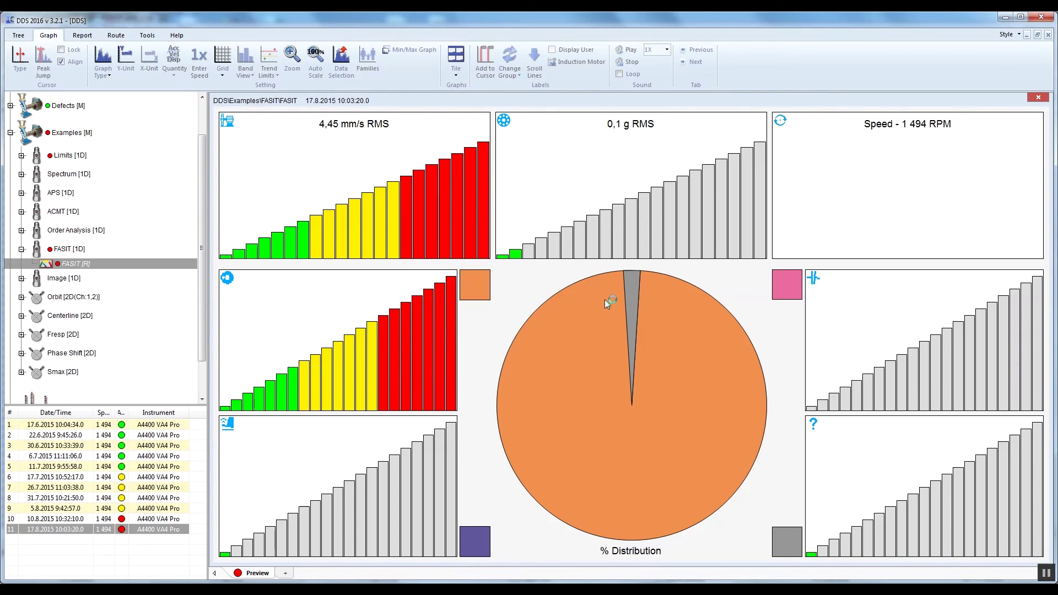